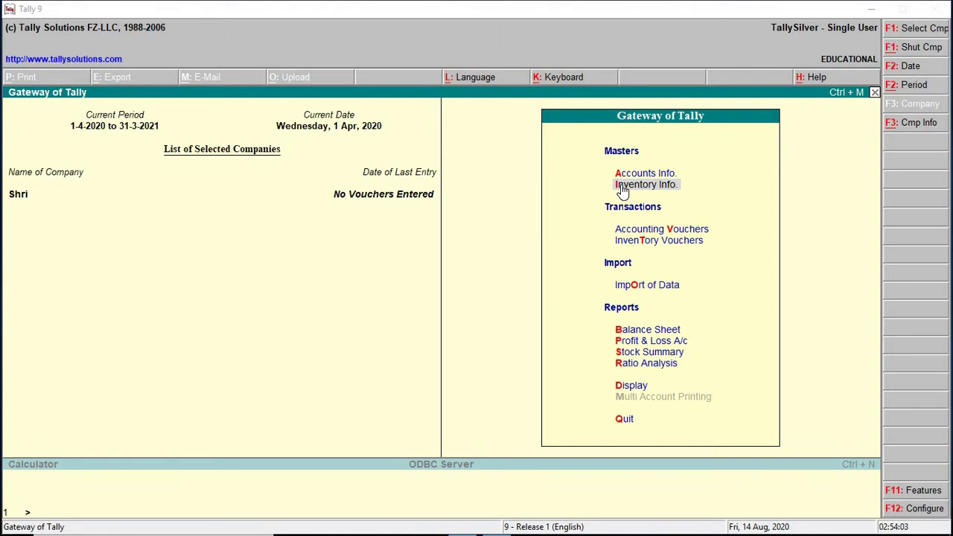
- Create a single stock group named Nestle under Primary with item quantities not addable, and leave the creation form
{"action": "left_click", "coordinate": [622, 189]}
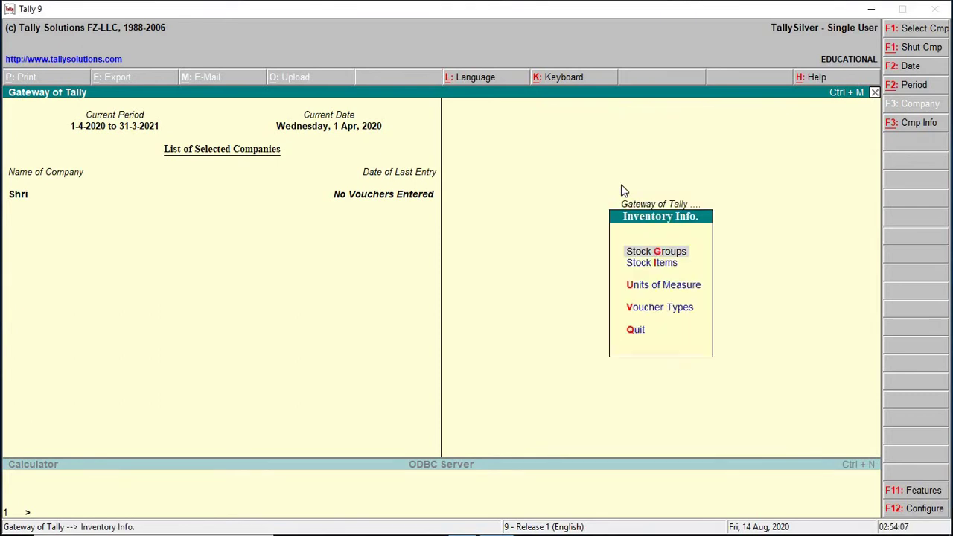
{"action": "left_click", "coordinate": [659, 254]}
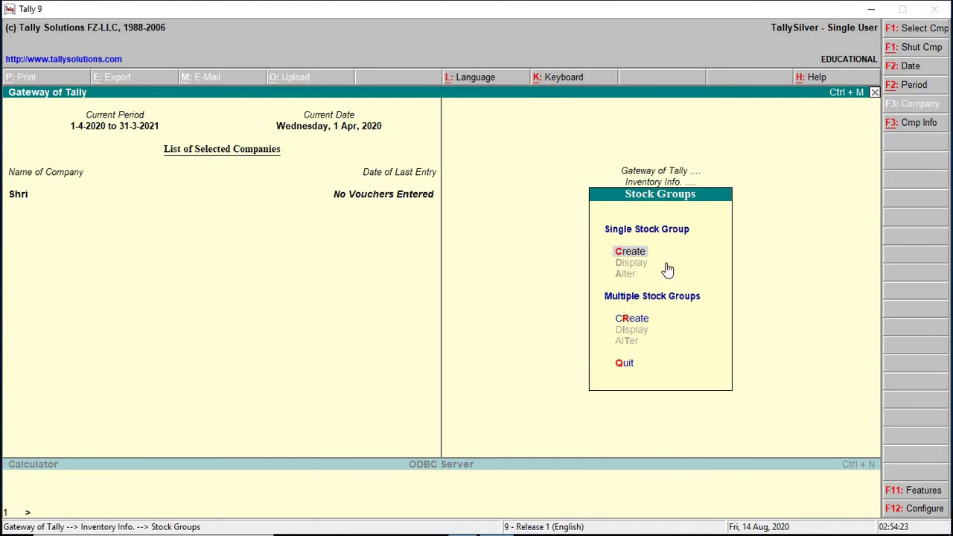
{"action": "left_click", "coordinate": [630, 256]}
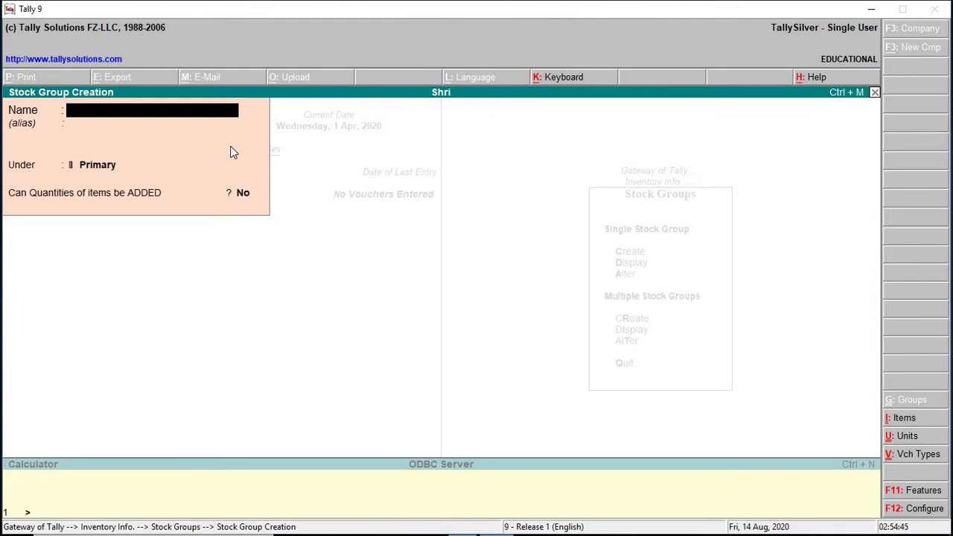
{"action": "type", "text": "Nestle"}
{"action": "key", "text": "Return"}
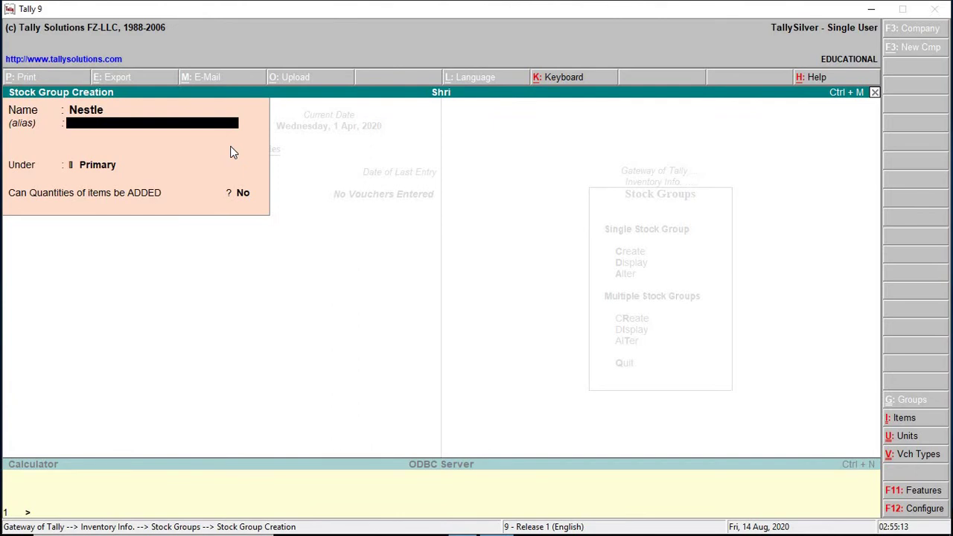
{"action": "key", "text": "Return"}
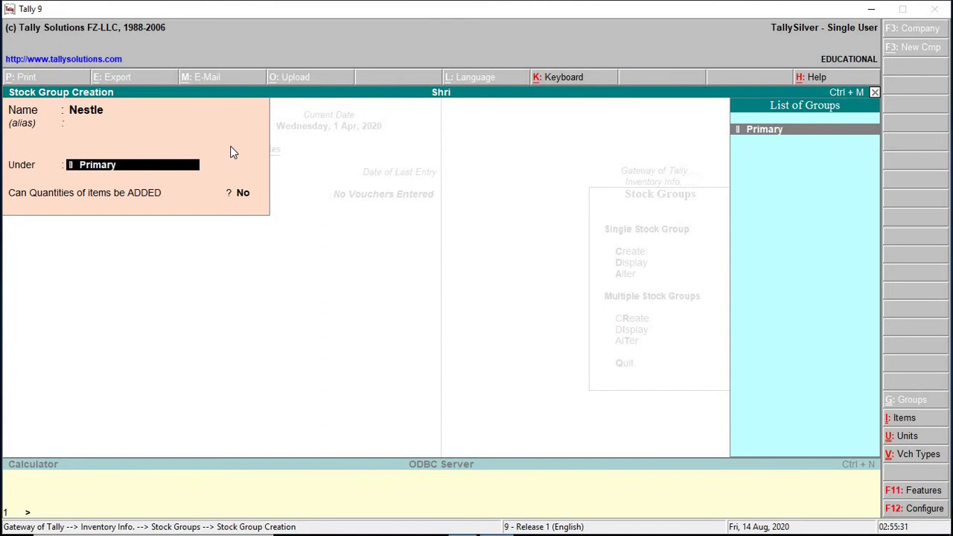
{"action": "key", "text": "Return"}
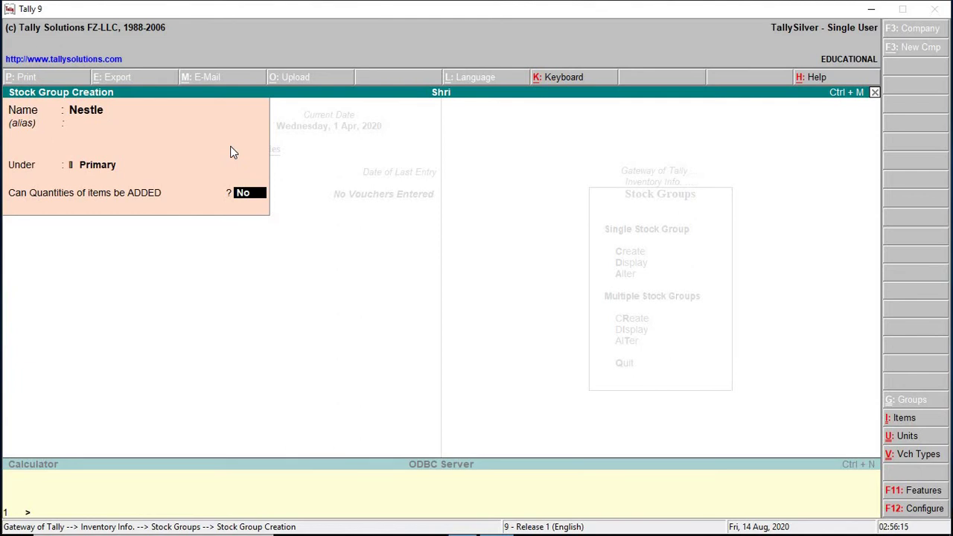
{"action": "key", "text": "Return"}
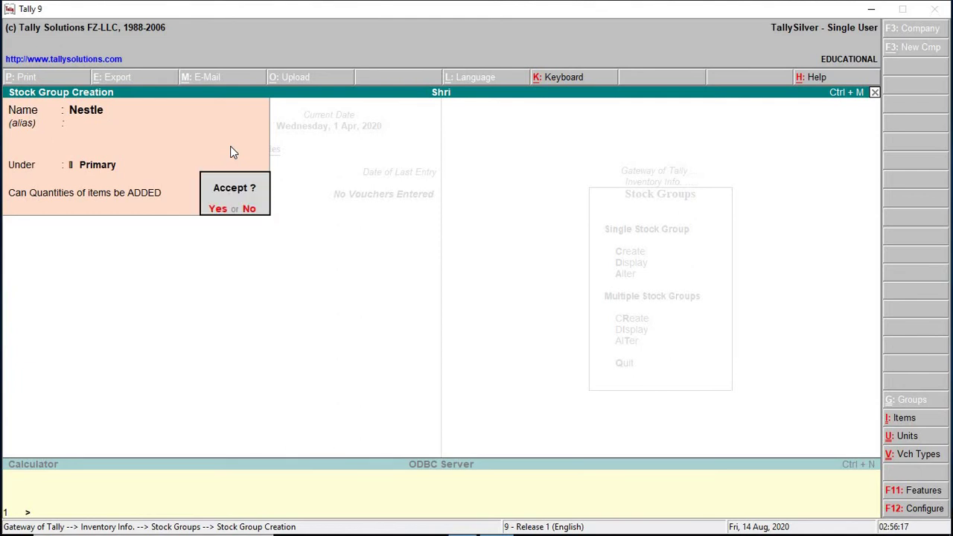
{"action": "key", "text": "Return"}
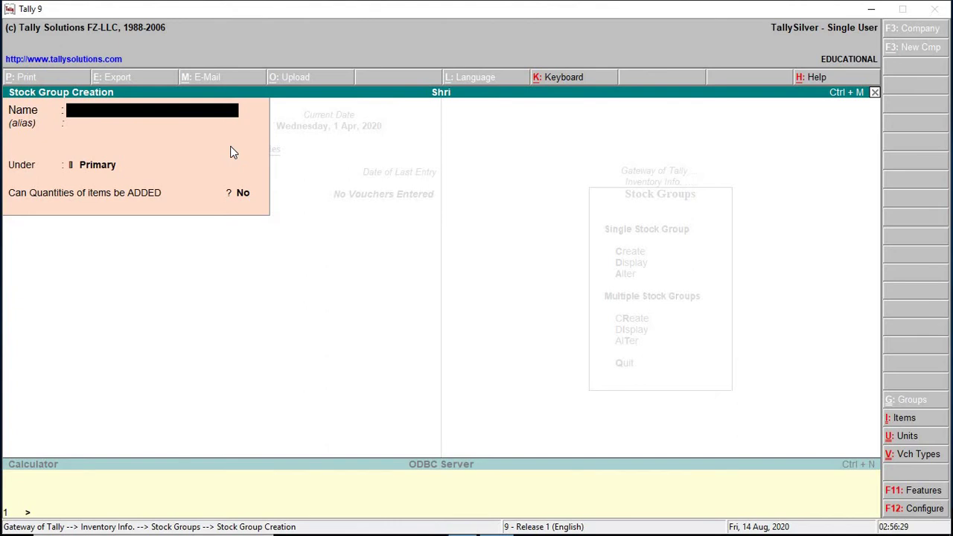
{"action": "key", "text": "Escape"}
{"action": "key", "text": "y"}
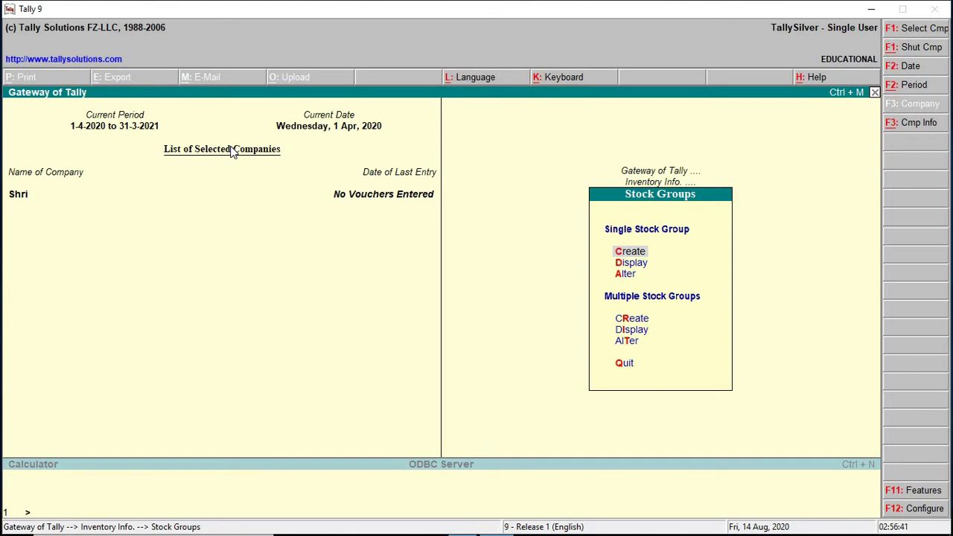
- Start creating multiple stock groups under All Items and enter Parle Products under Primary with addable items set to Yes
{"action": "left_click", "coordinate": [629, 320]}
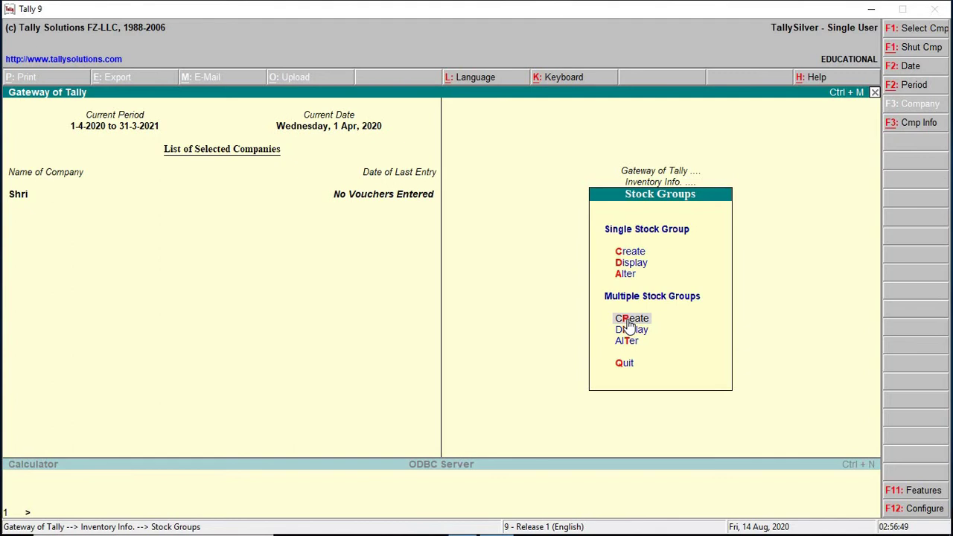
{"action": "left_click", "coordinate": [629, 320]}
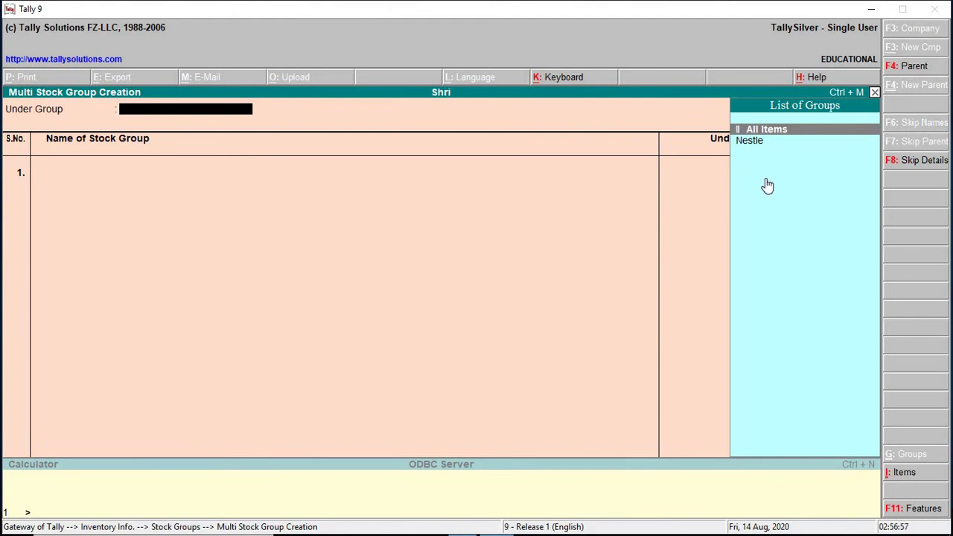
{"action": "left_click", "coordinate": [751, 141]}
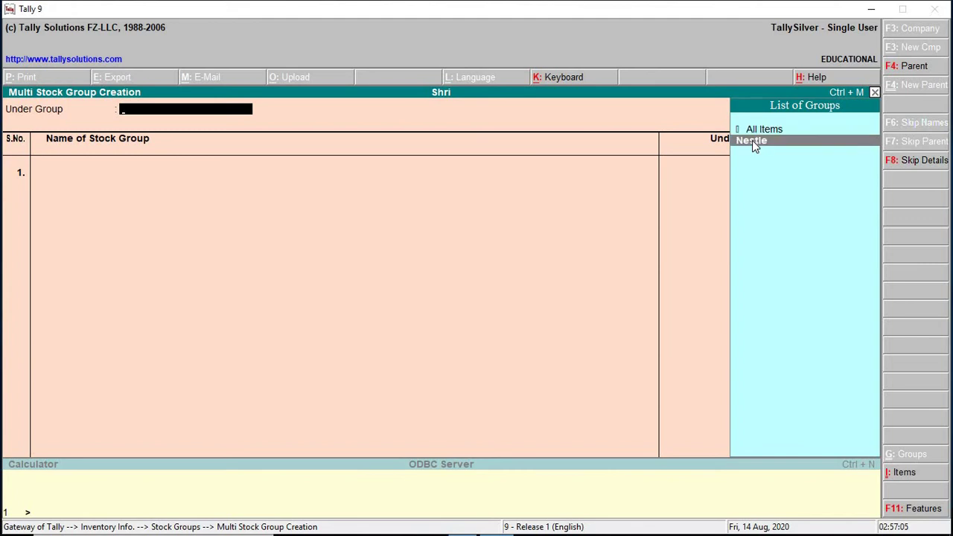
{"action": "key", "text": "Up"}
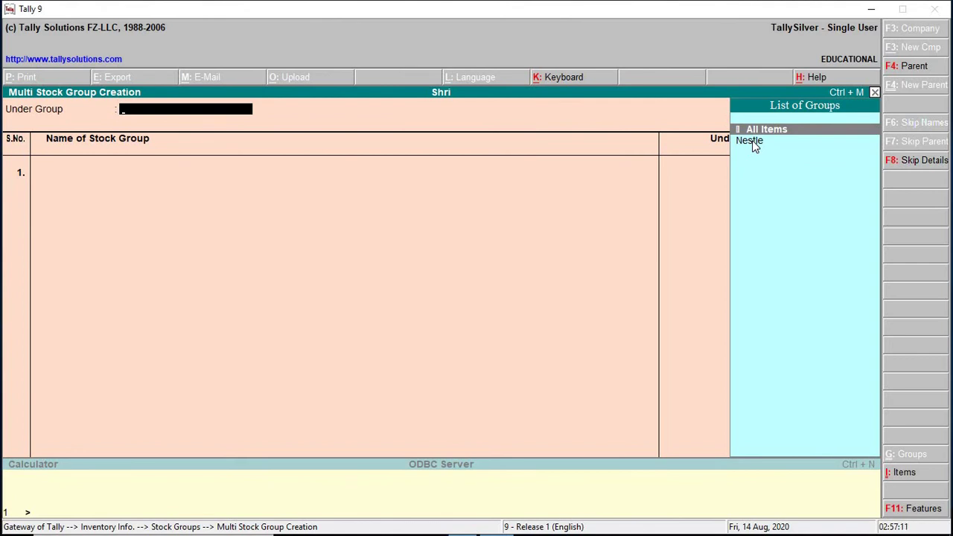
{"action": "key", "text": "Return"}
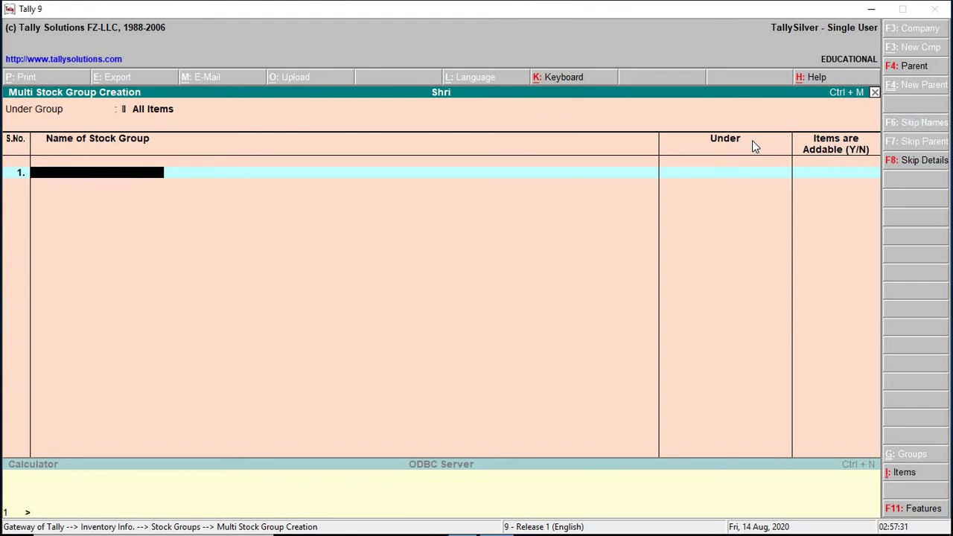
{"action": "type", "text": "Parle Products"}
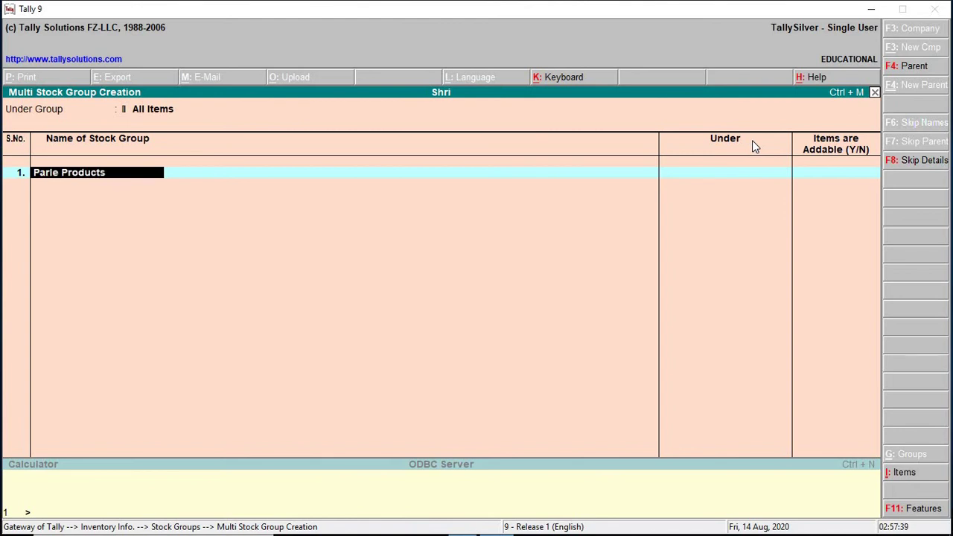
{"action": "key", "text": "Return"}
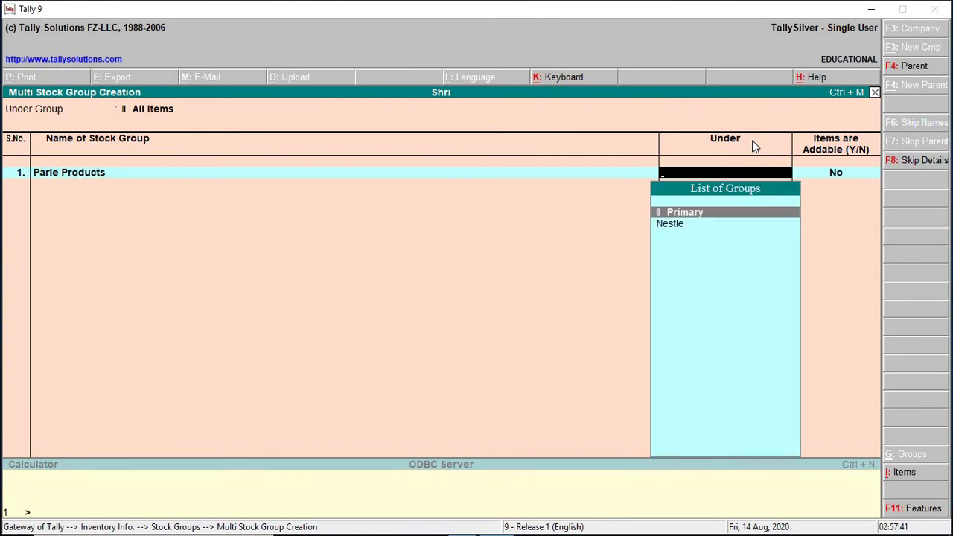
{"action": "key", "text": "Return"}
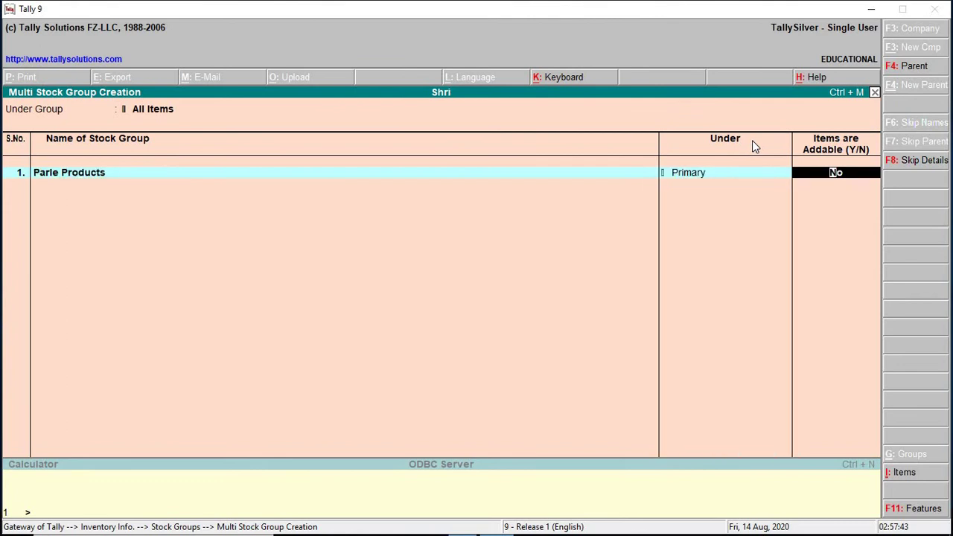
{"action": "type", "text": "y"}
{"action": "key", "text": "Return"}
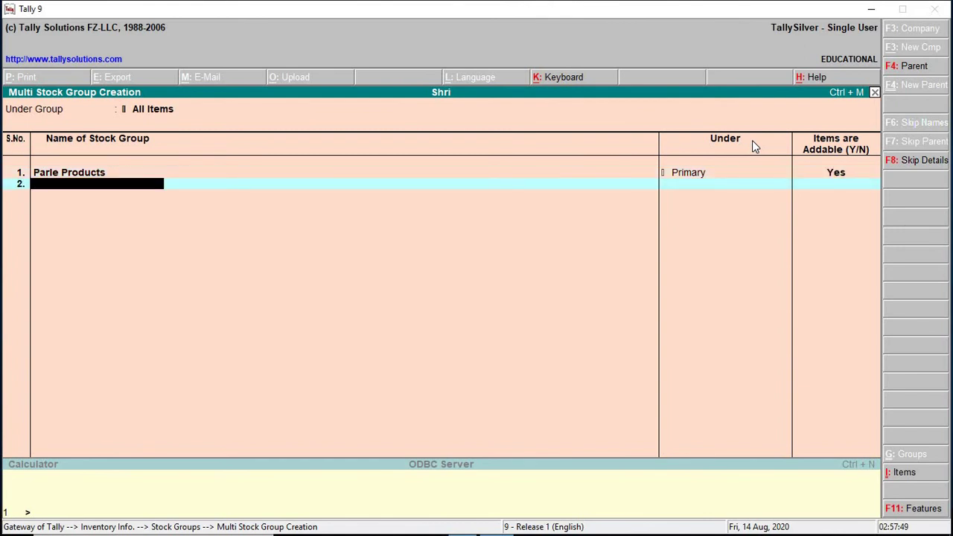
- Add Cadbury as the second stock group under Primary with addable items set to Yes
{"action": "type", "text": "Cadbury"}
{"action": "key", "text": "Return"}
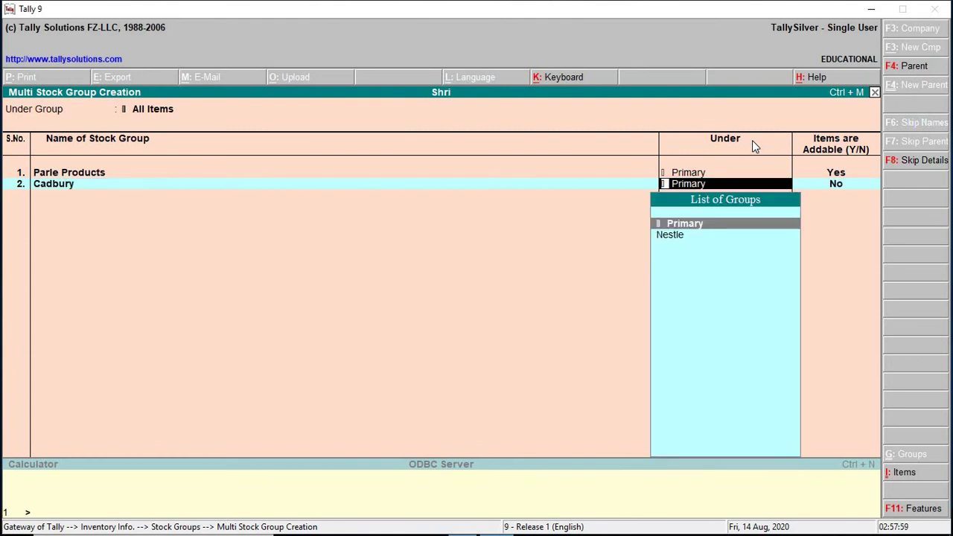
{"action": "key", "text": "Return"}
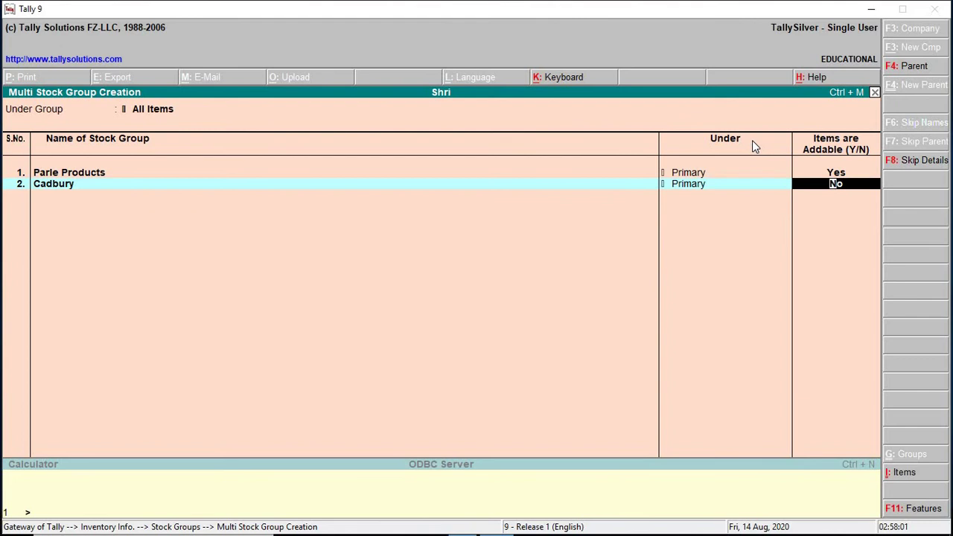
{"action": "type", "text": "y"}
{"action": "key", "text": "Return"}
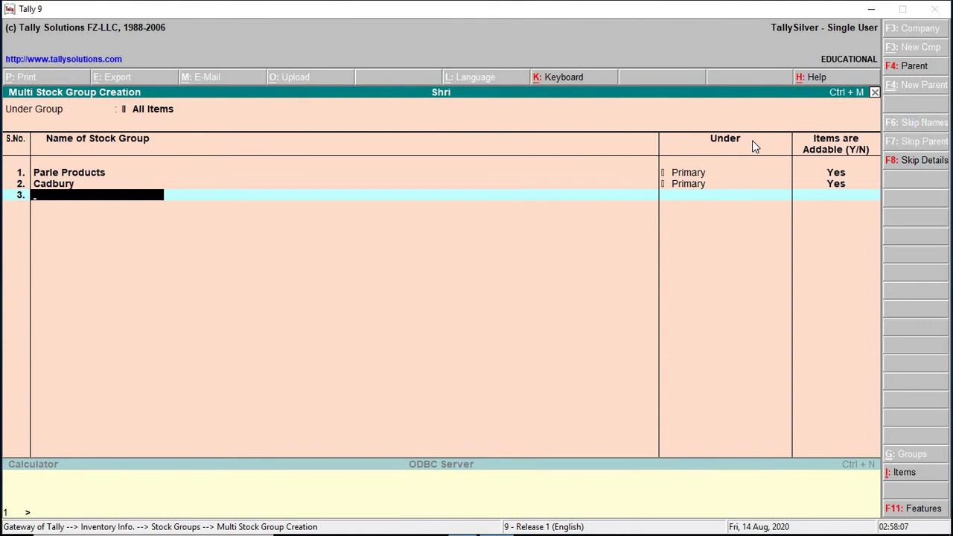
- Add Britannia as the third stock group under Primary with addable items set to Yes, and save the groups
{"action": "type", "text": "Britannia"}
{"action": "key", "text": "Return"}
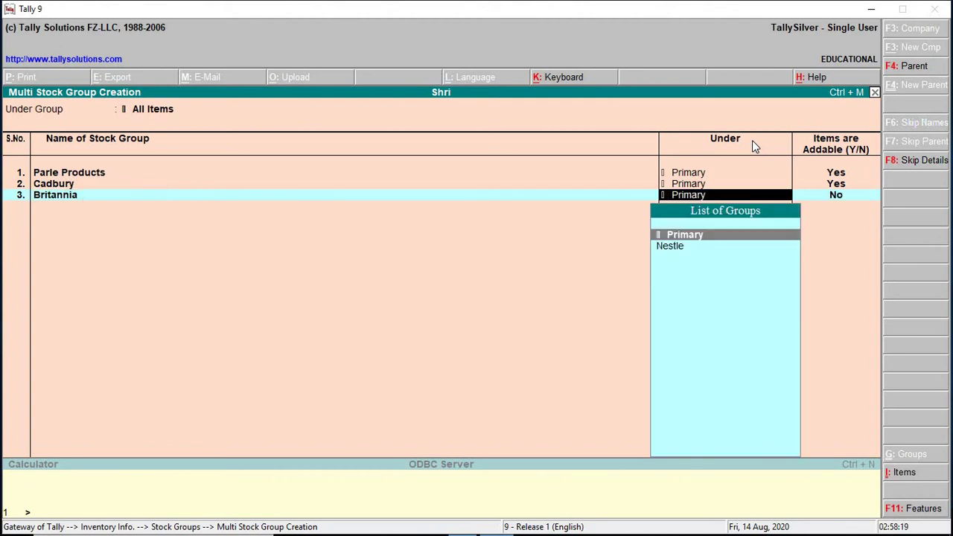
{"action": "key", "text": "Return"}
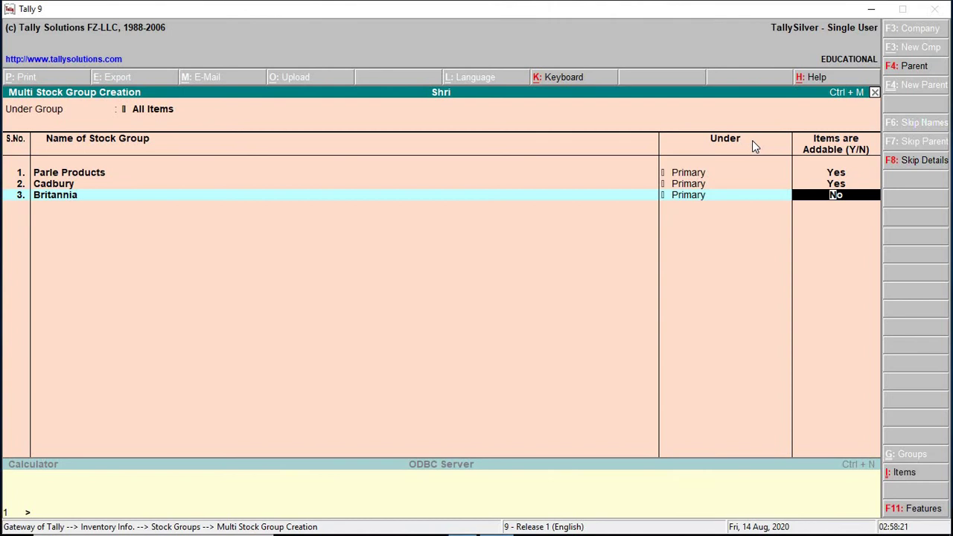
{"action": "type", "text": "y"}
{"action": "key", "text": "Return"}
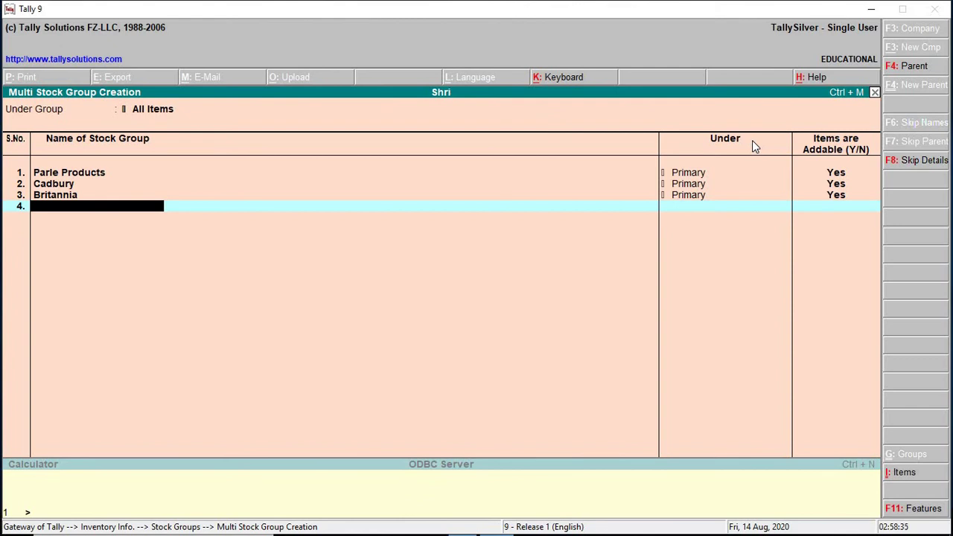
{"action": "key", "text": "Return"}
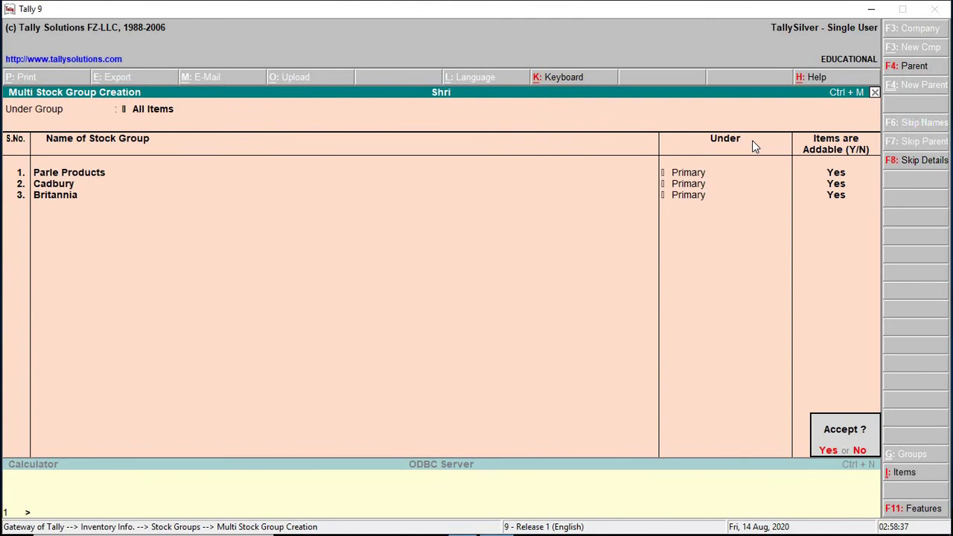
{"action": "key", "text": "Return"}
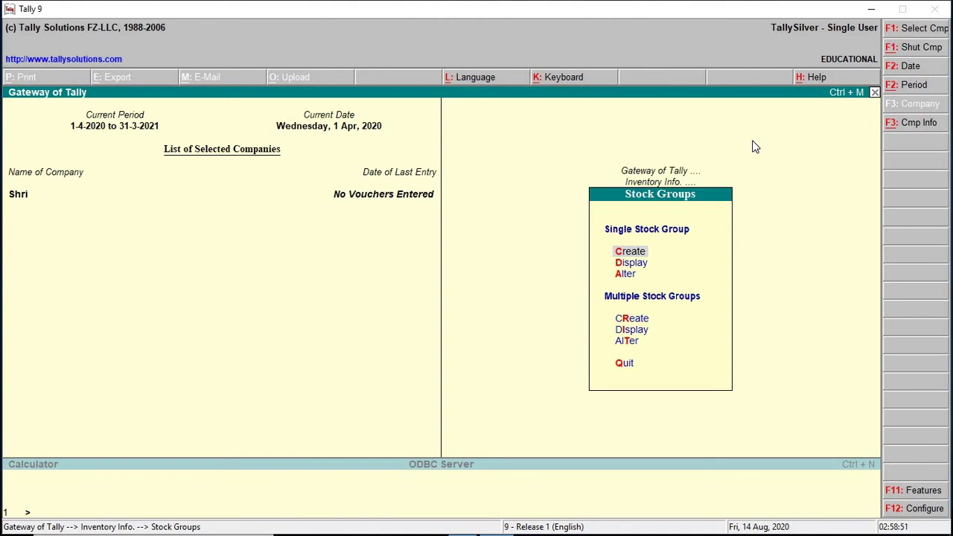
- Display multiple stock groups for All Items, review each group's parent and addable setting, and close the list
{"action": "key", "text": "Down"}
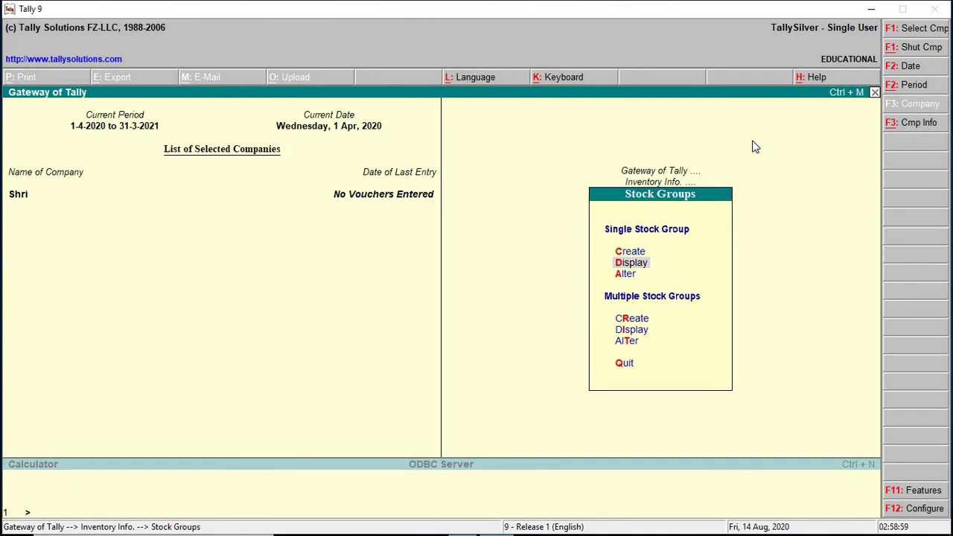
{"action": "key", "text": "Down"}
{"action": "key", "text": "Down"}
{"action": "key", "text": "Down"}
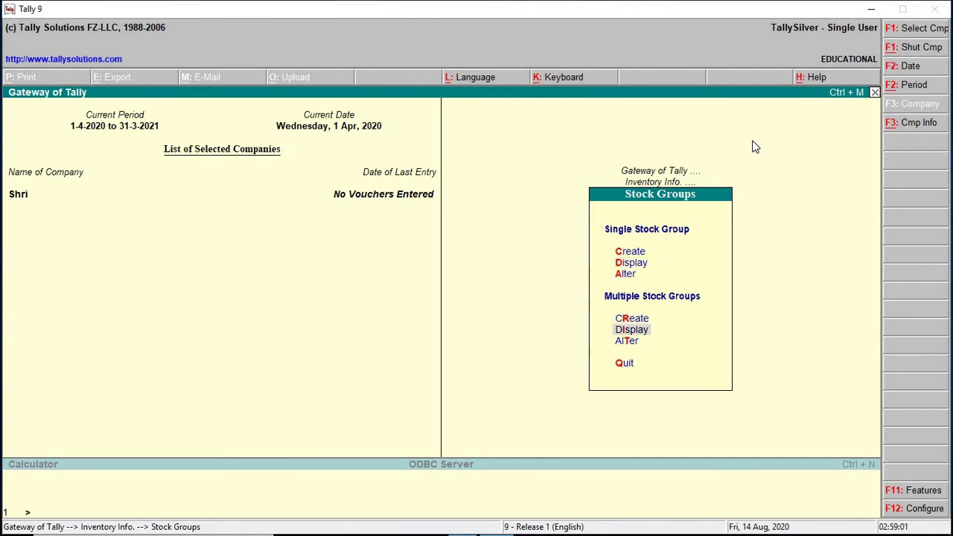
{"action": "key", "text": "Return"}
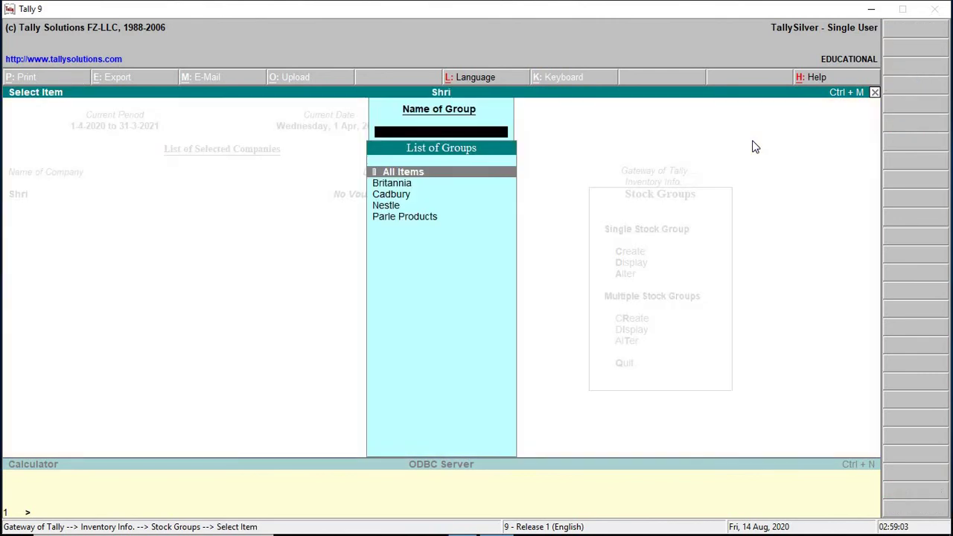
{"action": "key", "text": "Return"}
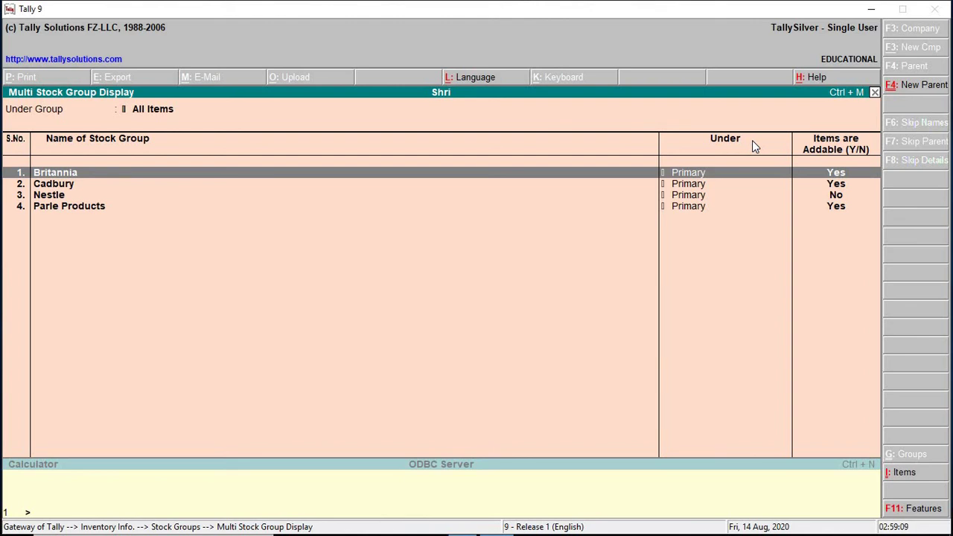
{"action": "key", "text": "Down"}
{"action": "key", "text": "Down"}
{"action": "key", "text": "Down"}
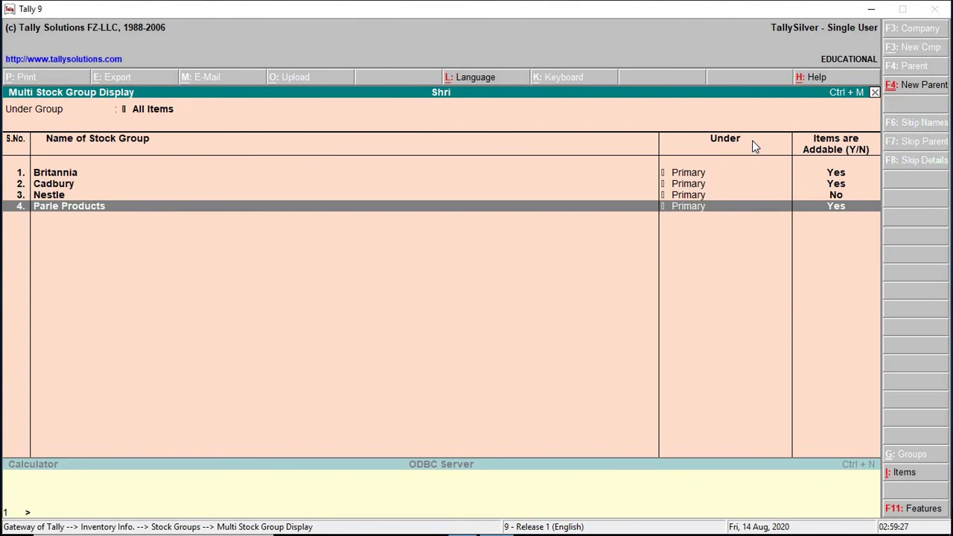
{"action": "key", "text": "Up"}
{"action": "key", "text": "Up"}
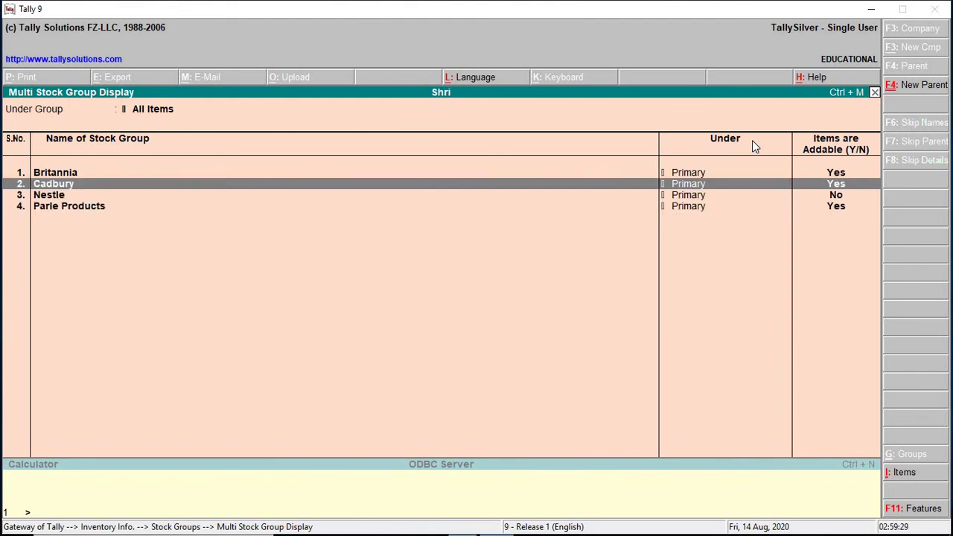
{"action": "key", "text": "Up"}
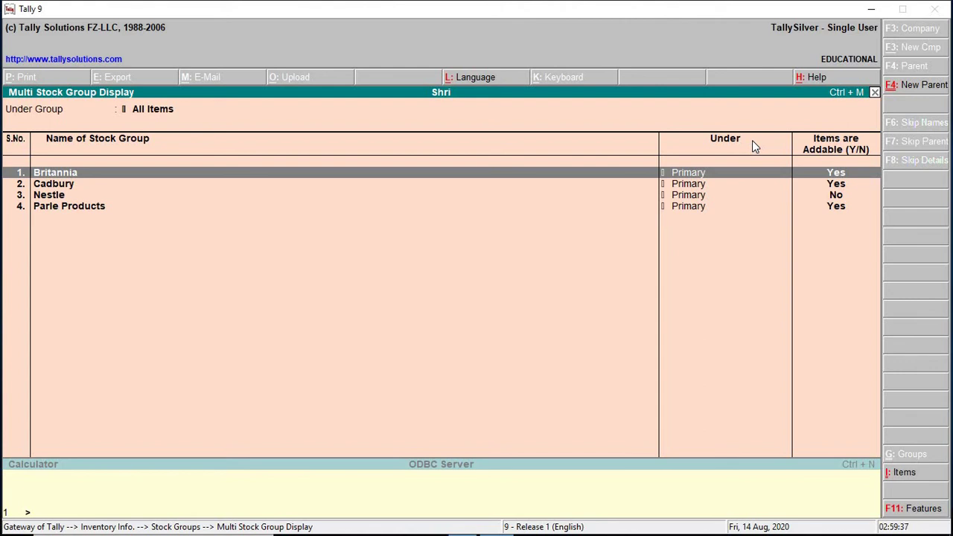
{"action": "key", "text": "Escape"}
{"action": "key", "text": "Escape"}
{"action": "key", "text": "Escape"}
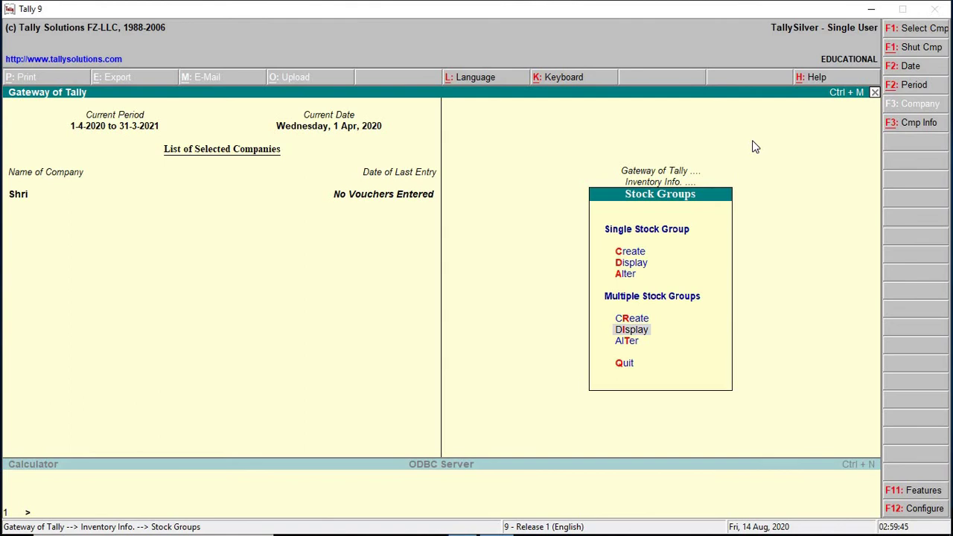
- Display the single stock group Britannia, review its parent and addable-quantities setting, and close the display
{"action": "left_click", "coordinate": [637, 270]}
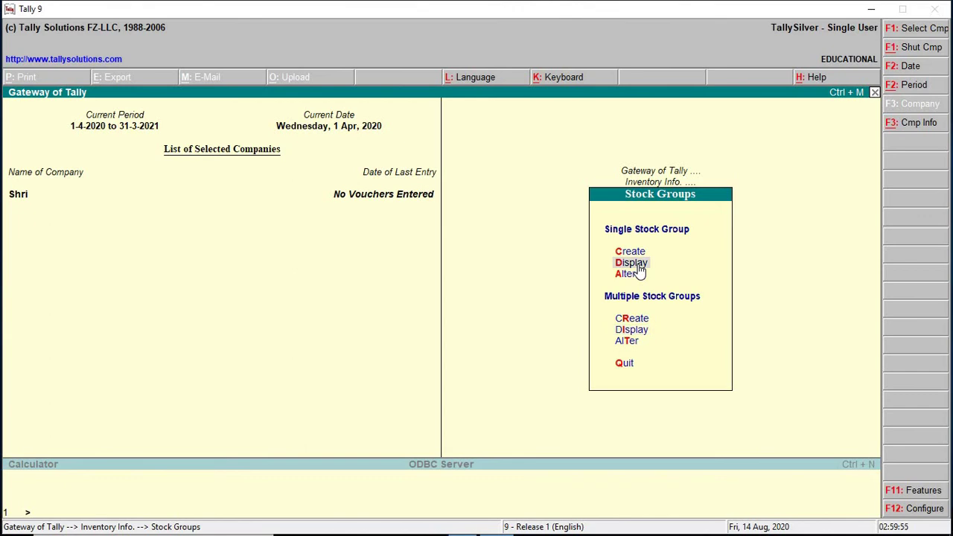
{"action": "left_click", "coordinate": [638, 270]}
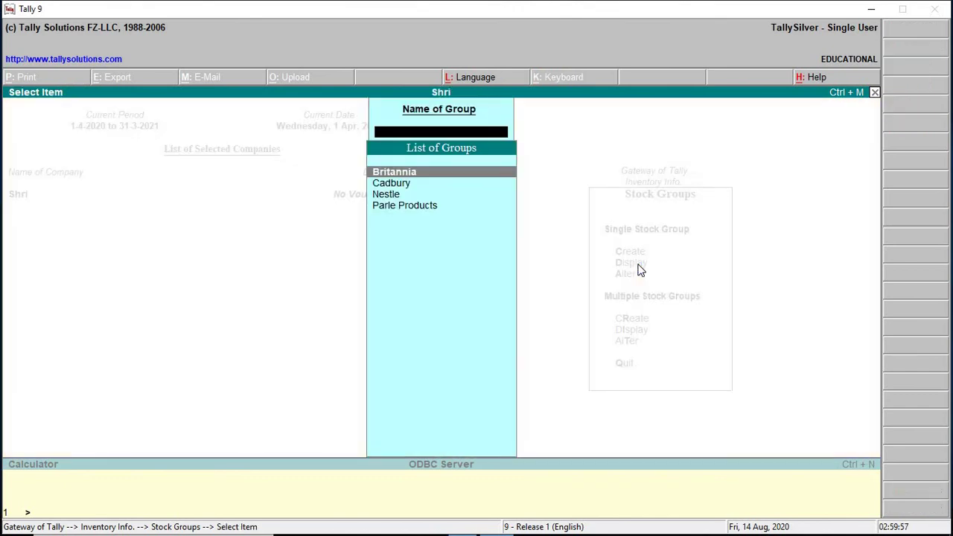
{"action": "key", "text": "Return"}
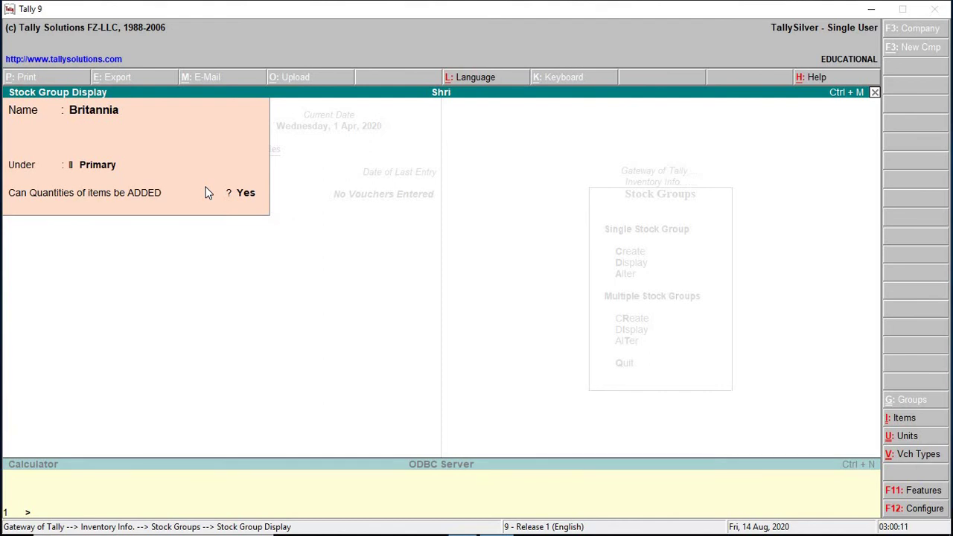
{"action": "key", "text": "Escape"}
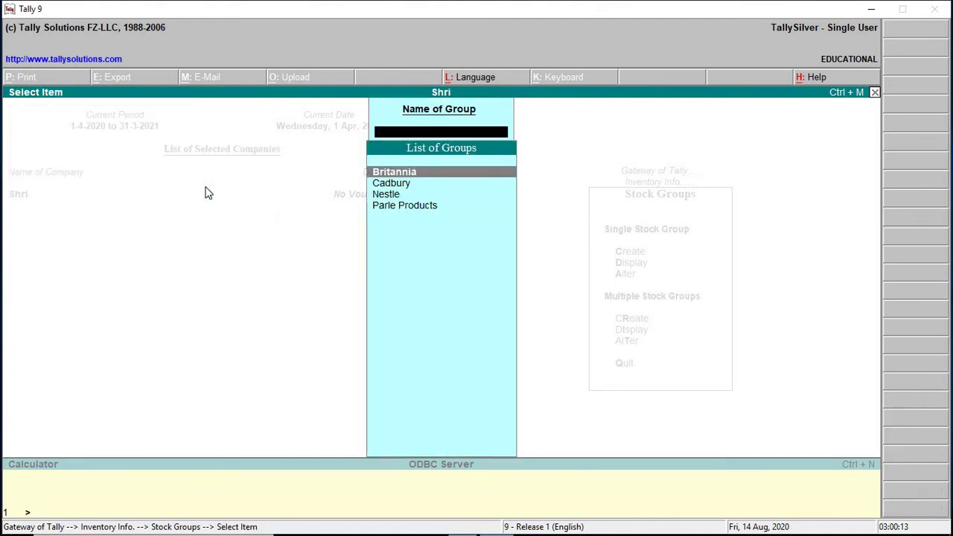
{"action": "key", "text": "Escape"}
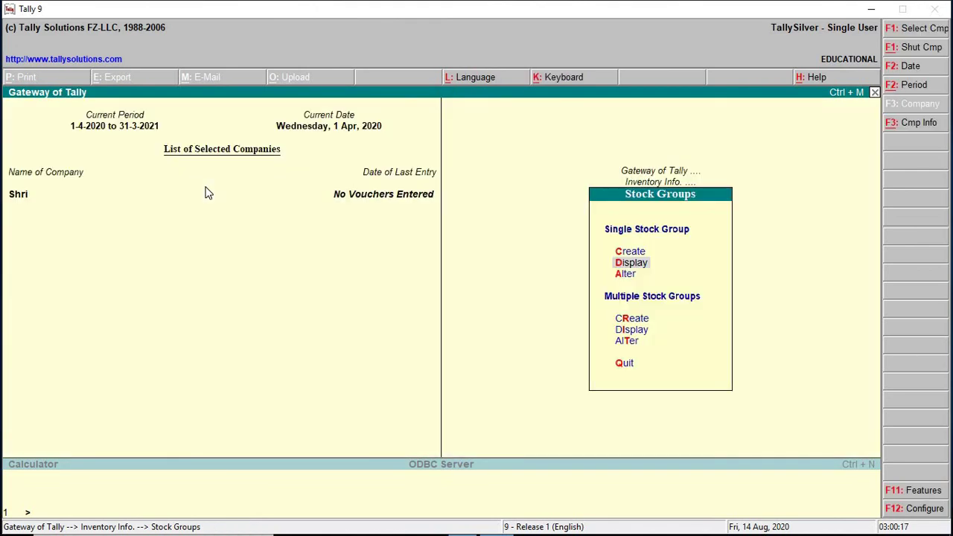
- Alter the single stock group Parle Products so that quantities of items cannot be added (No), save it, and close the group list
{"action": "key", "text": "Down"}
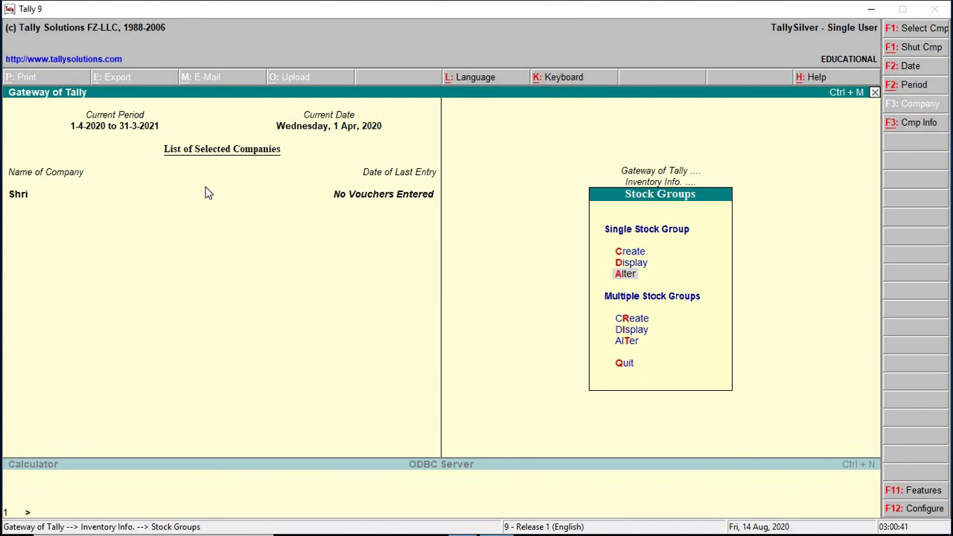
{"action": "key", "text": "Return"}
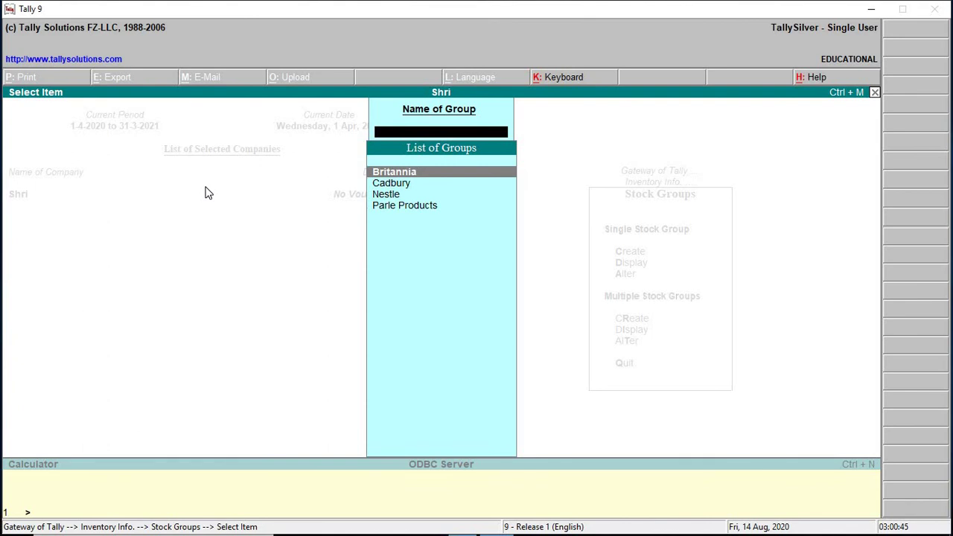
{"action": "key", "text": "Down"}
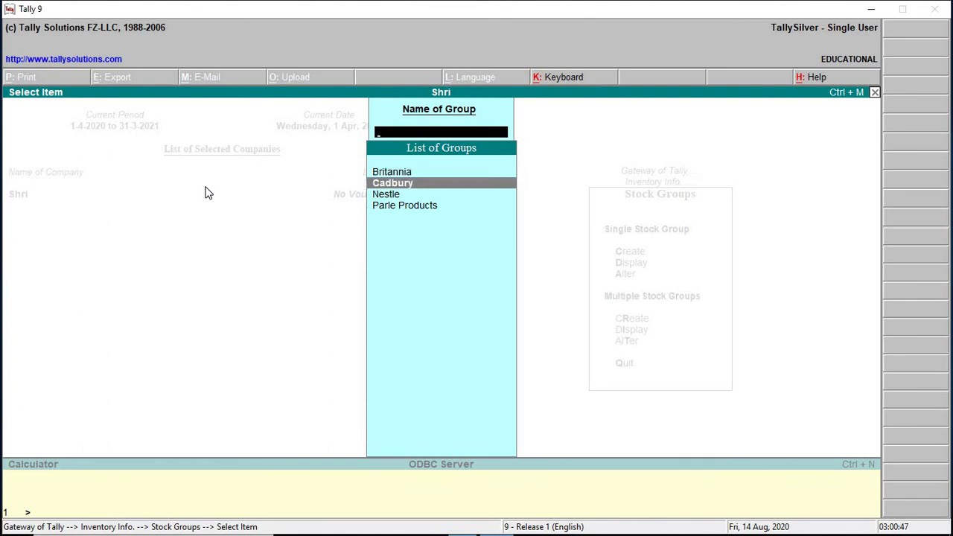
{"action": "key", "text": "Down"}
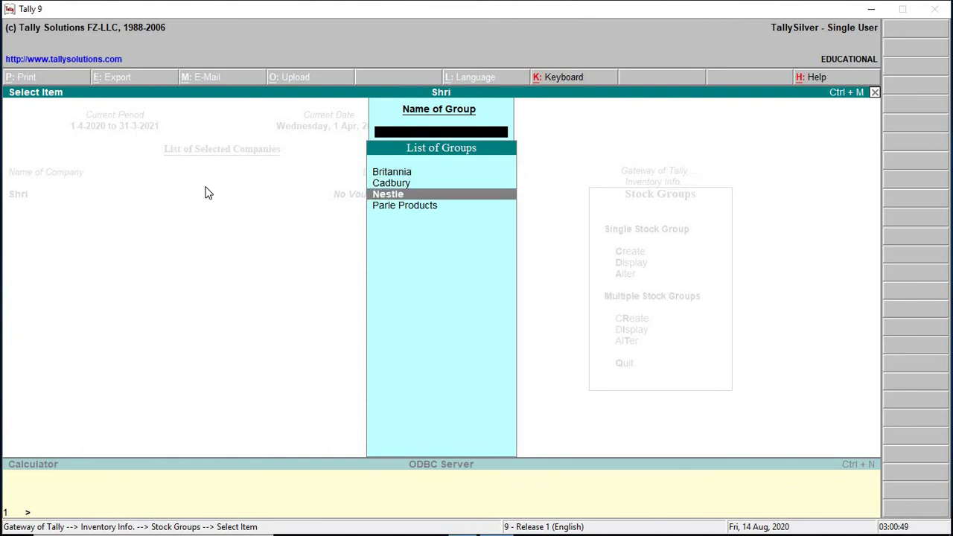
{"action": "key", "text": "Down"}
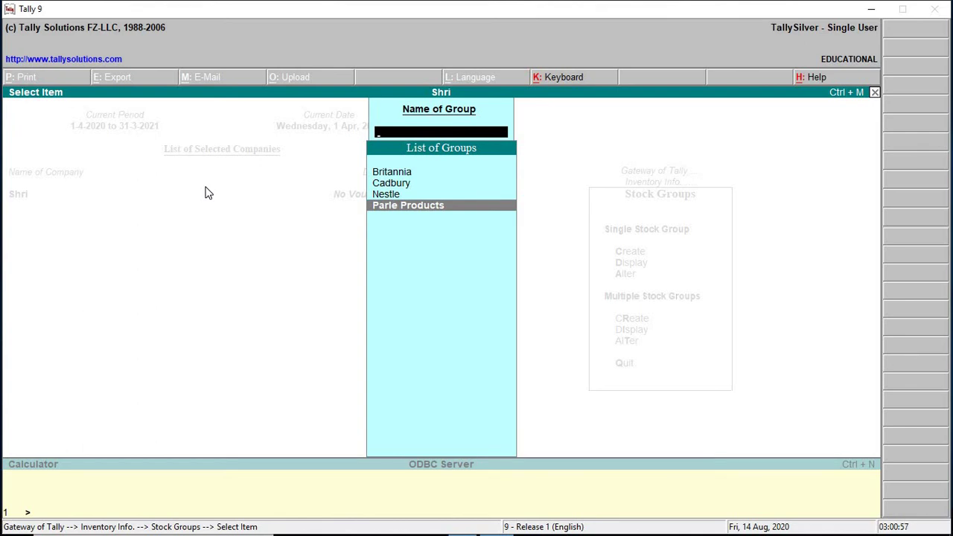
{"action": "key", "text": "Return"}
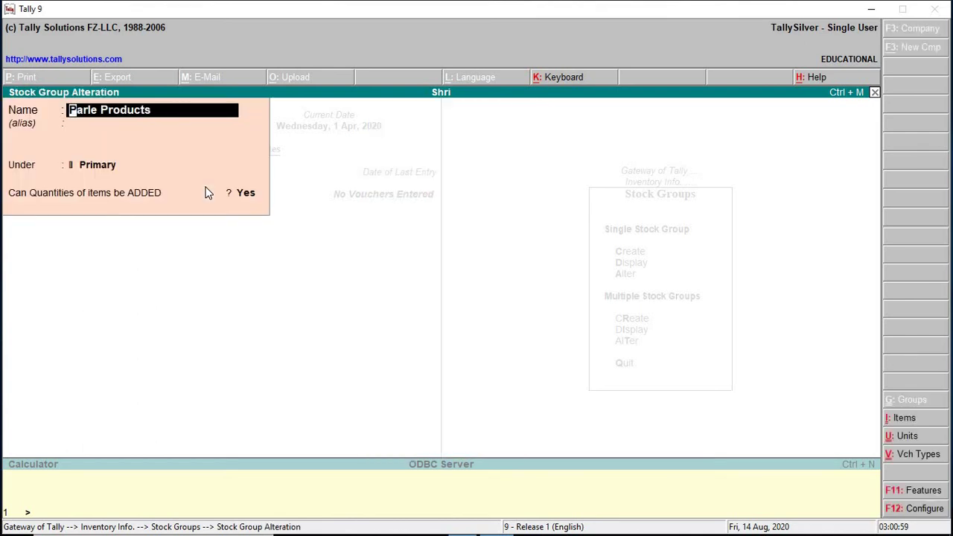
{"action": "key", "text": "Return"}
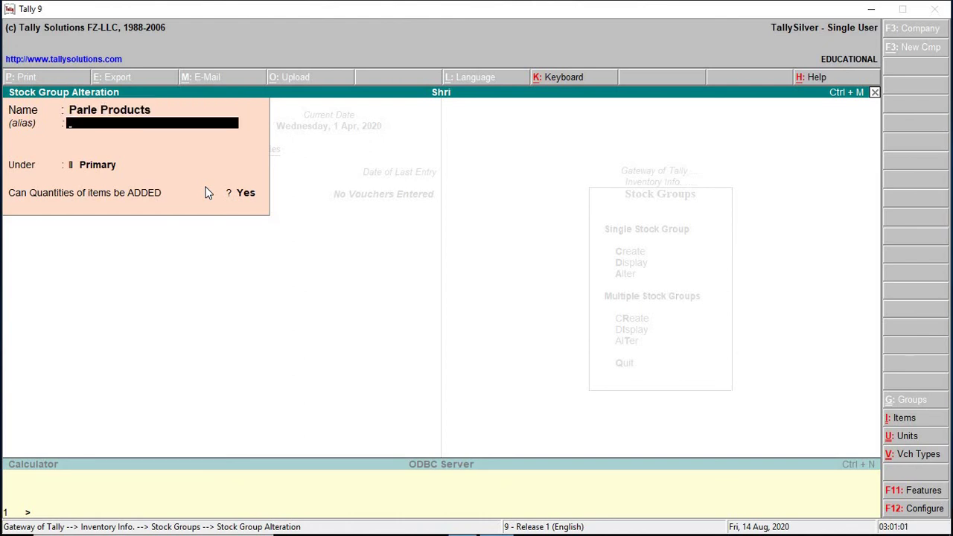
{"action": "key", "text": "Return"}
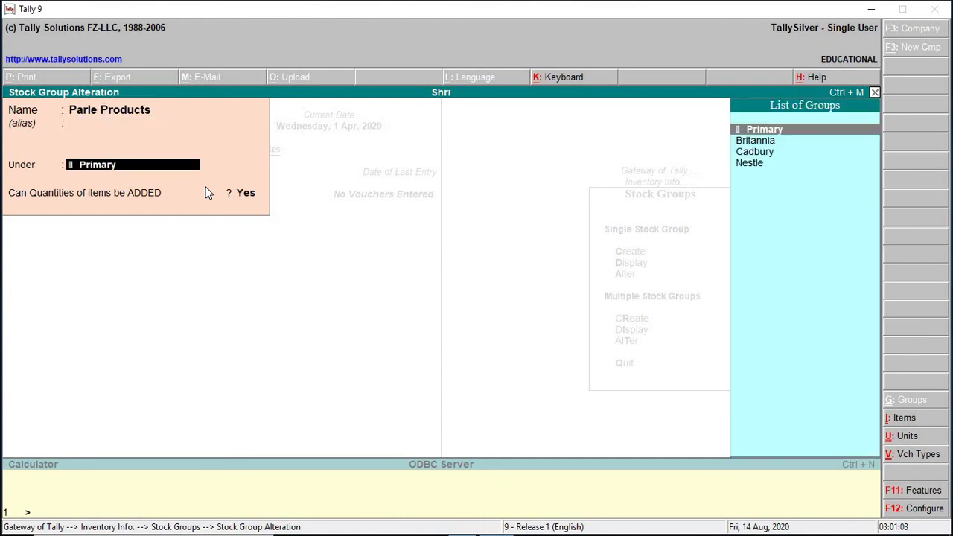
{"action": "key", "text": "Return"}
{"action": "type", "text": "No"}
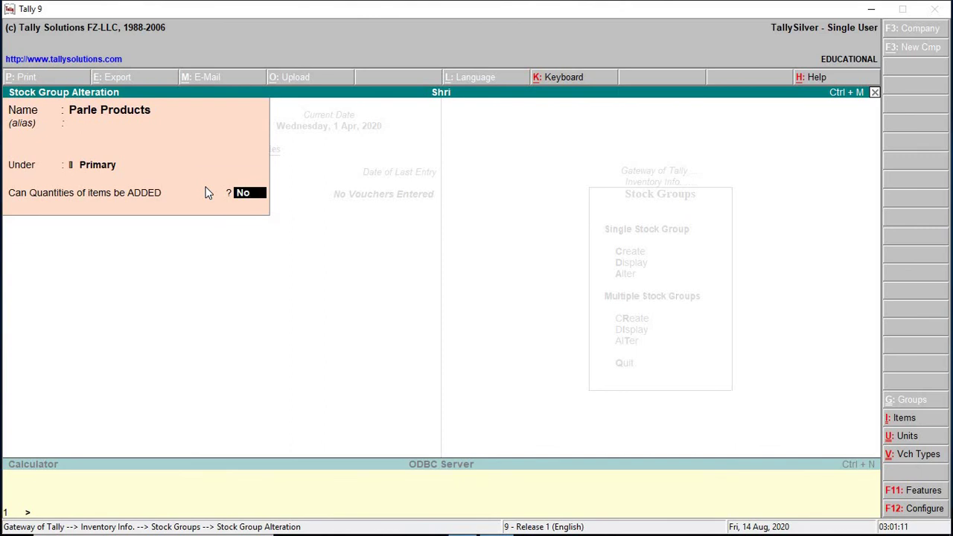
{"action": "key", "text": "Return"}
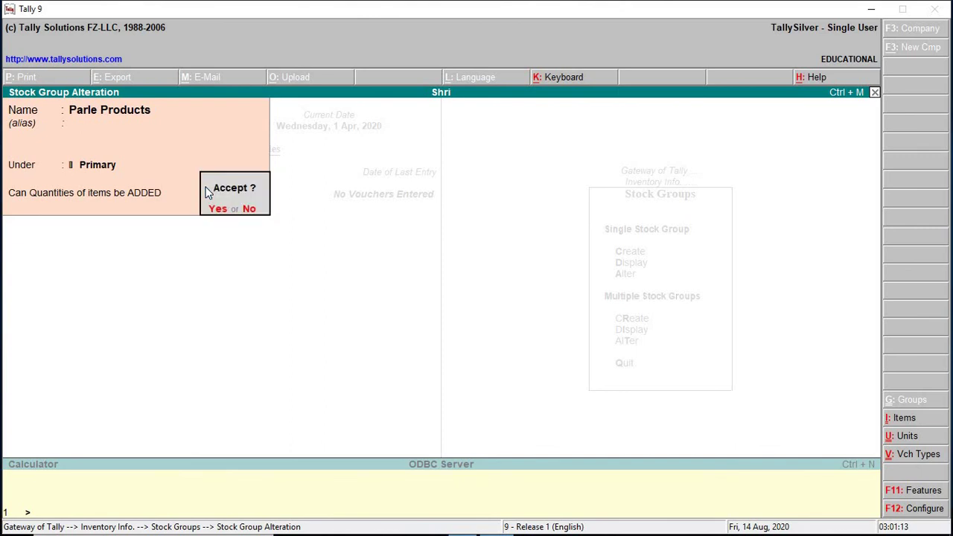
{"action": "key", "text": "Return"}
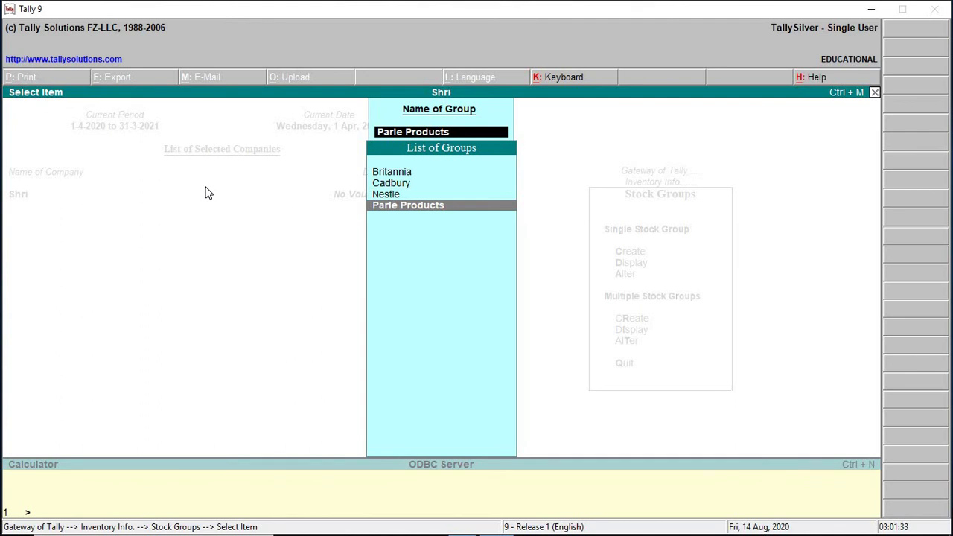
{"action": "key", "text": "Escape"}
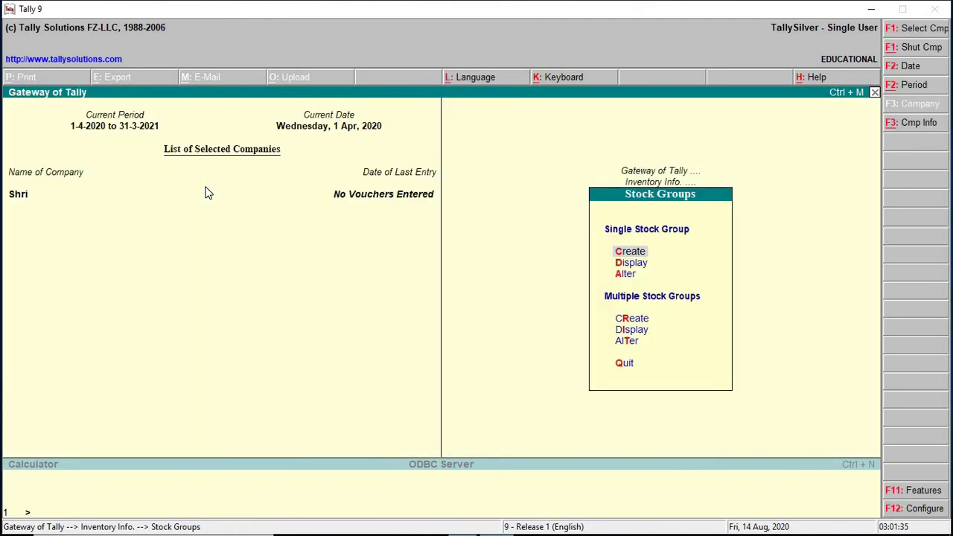
- Delete the Parle Products stock group through single stock group alteration, and return to the Gateway of Tally main menu
{"action": "key", "text": "Down"}
{"action": "key", "text": "Down"}
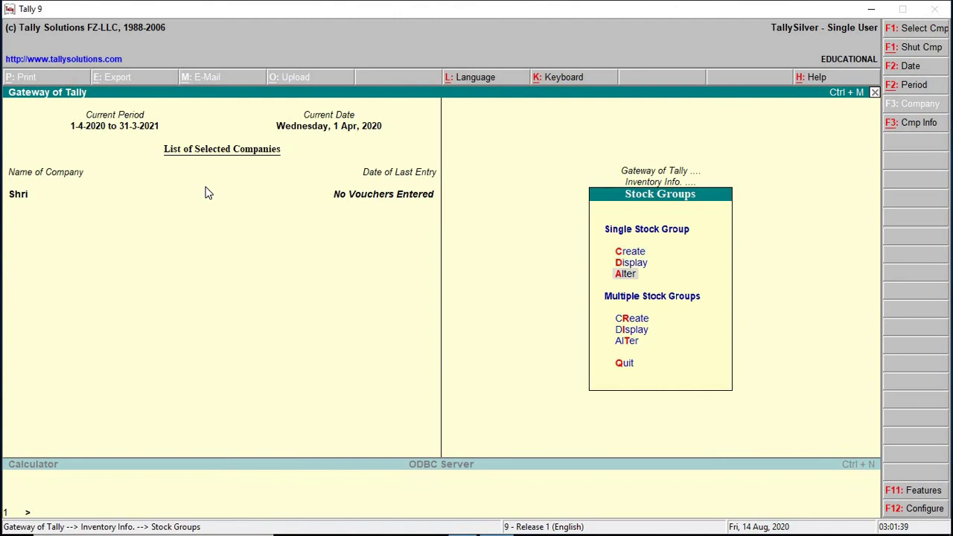
{"action": "key", "text": "Return"}
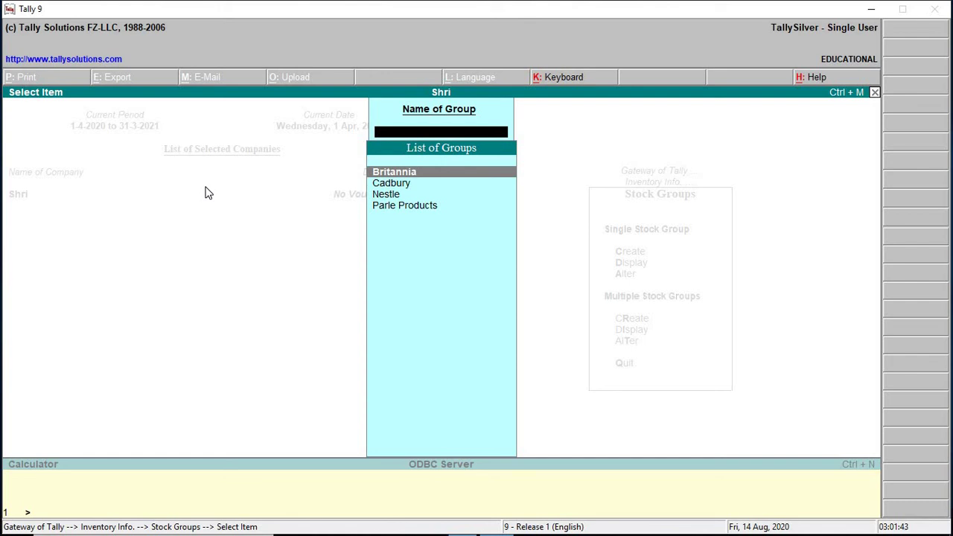
{"action": "key", "text": "Down"}
{"action": "key", "text": "Down"}
{"action": "key", "text": "Down"}
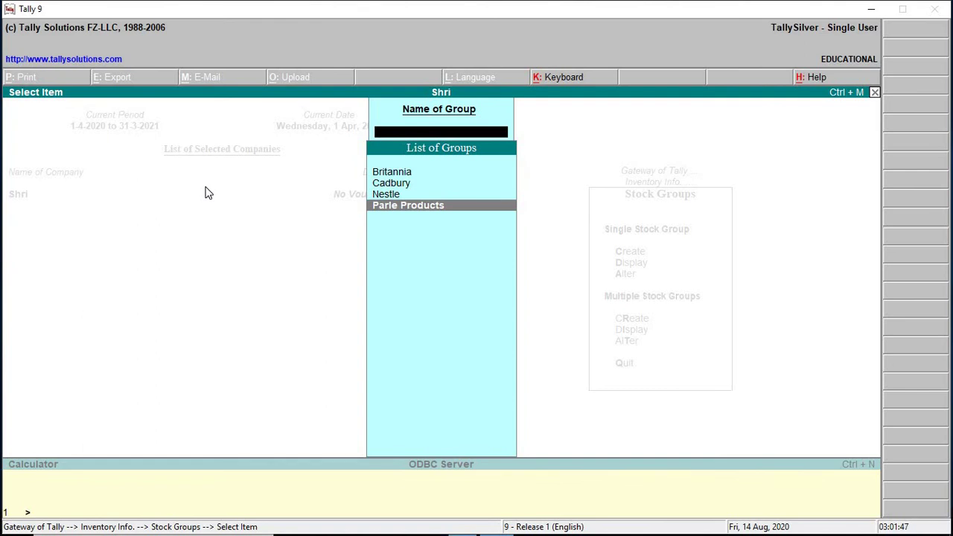
{"action": "key", "text": "Return"}
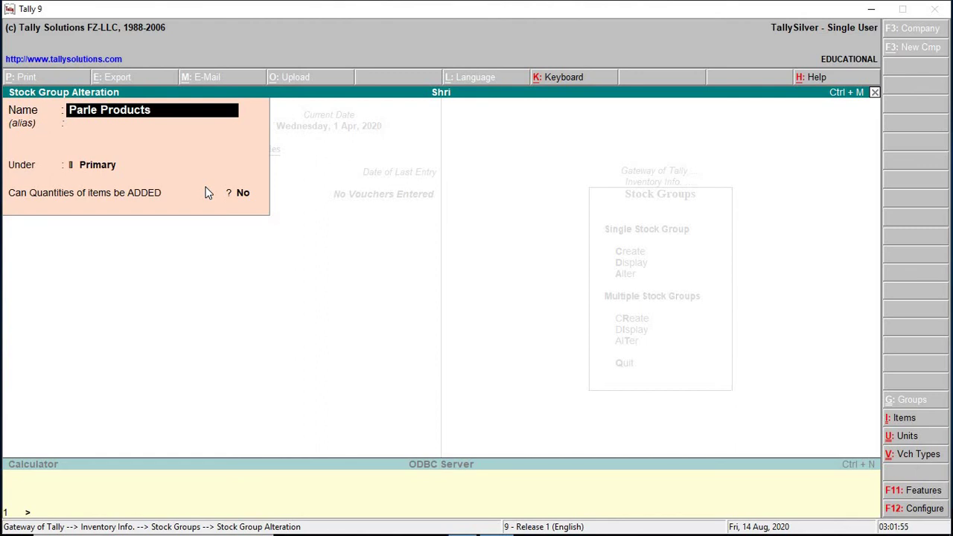
{"action": "key", "text": "alt+d"}
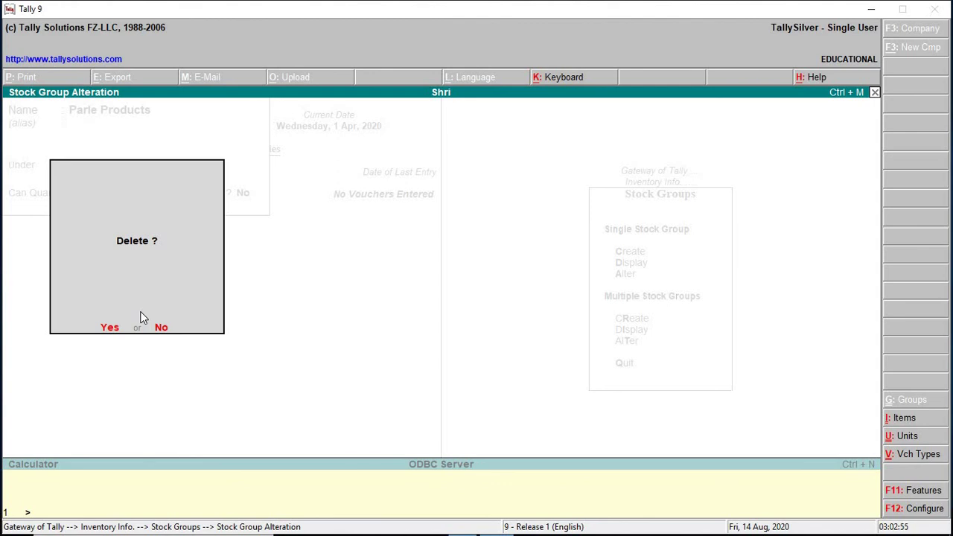
{"action": "key", "text": "y"}
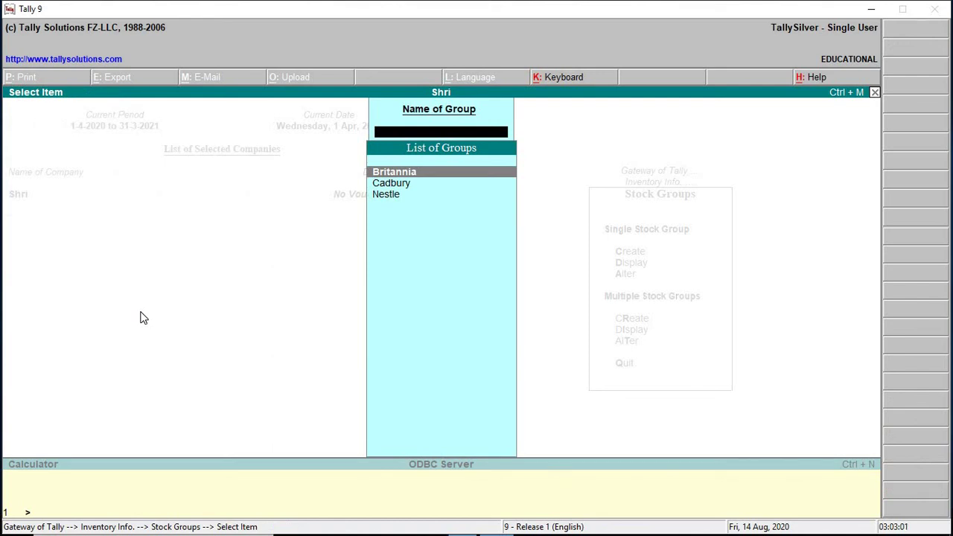
{"action": "key", "text": "Escape"}
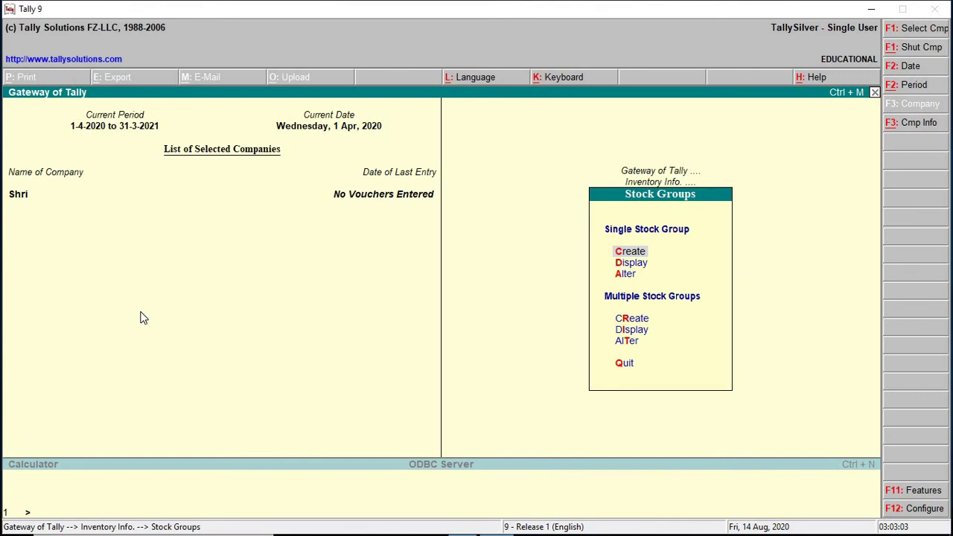
{"action": "key", "text": "Escape"}
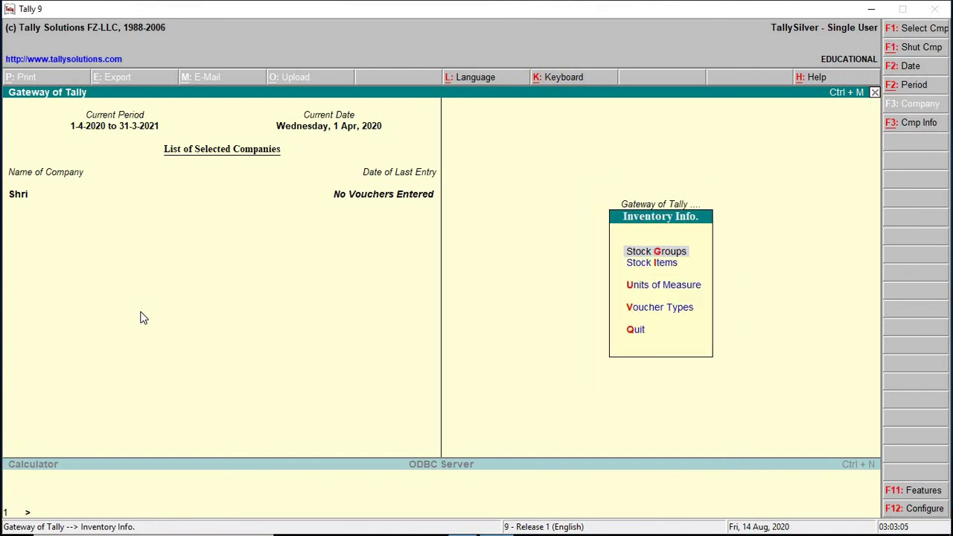
{"action": "key", "text": "Escape"}
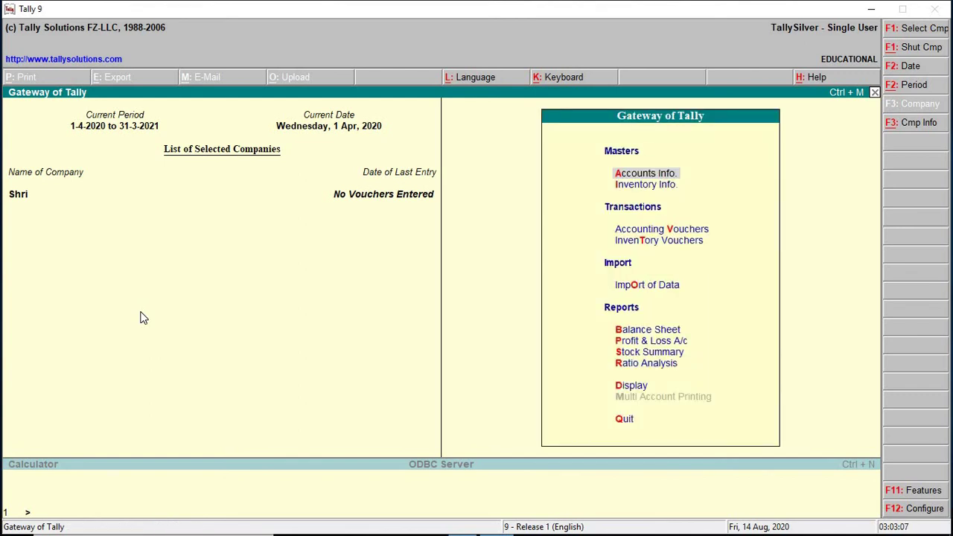